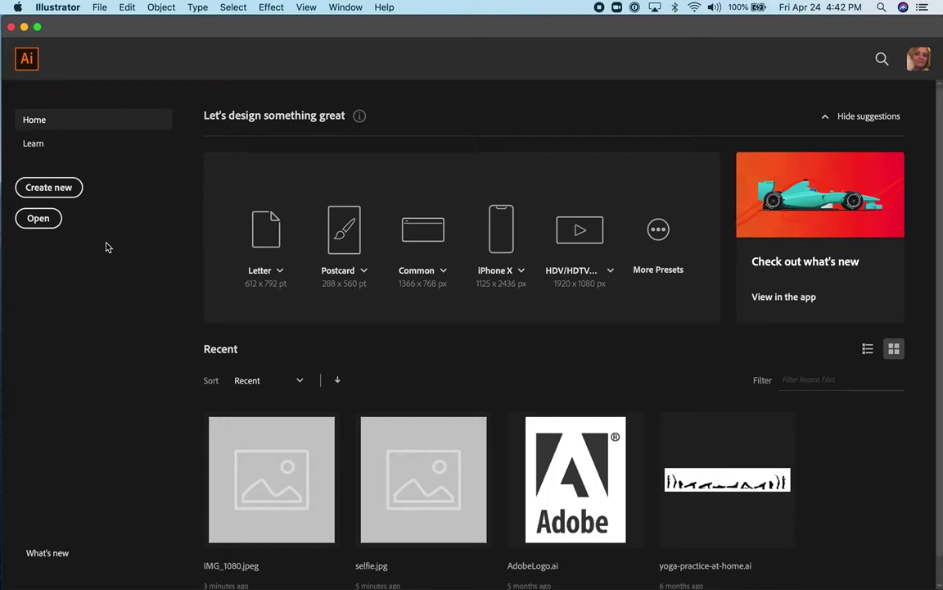
- Open IMG_1080.jpeg, converting its embedded colour profile to the working space
{"action": "left_click", "coordinate": [38, 219]}
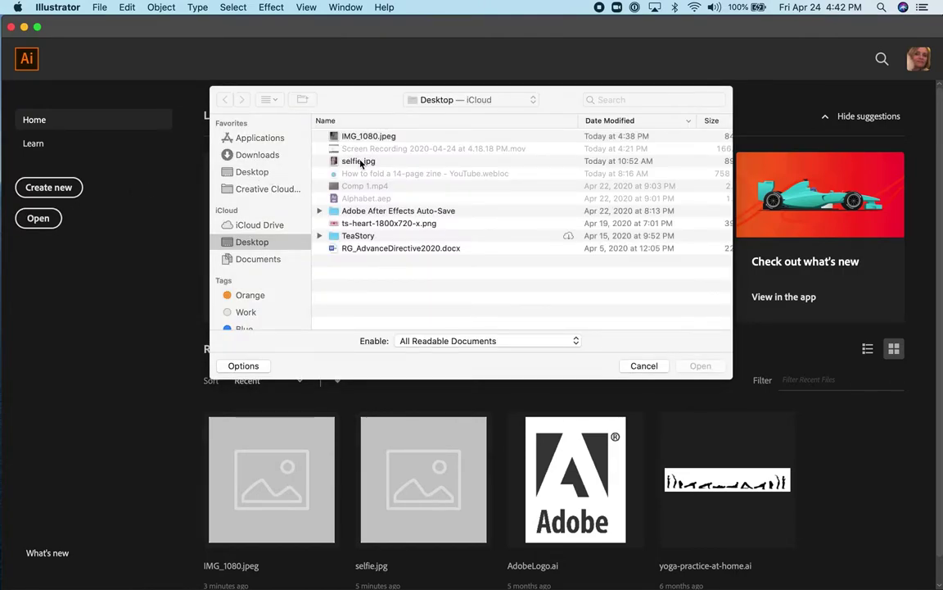
{"action": "left_click", "coordinate": [360, 161]}
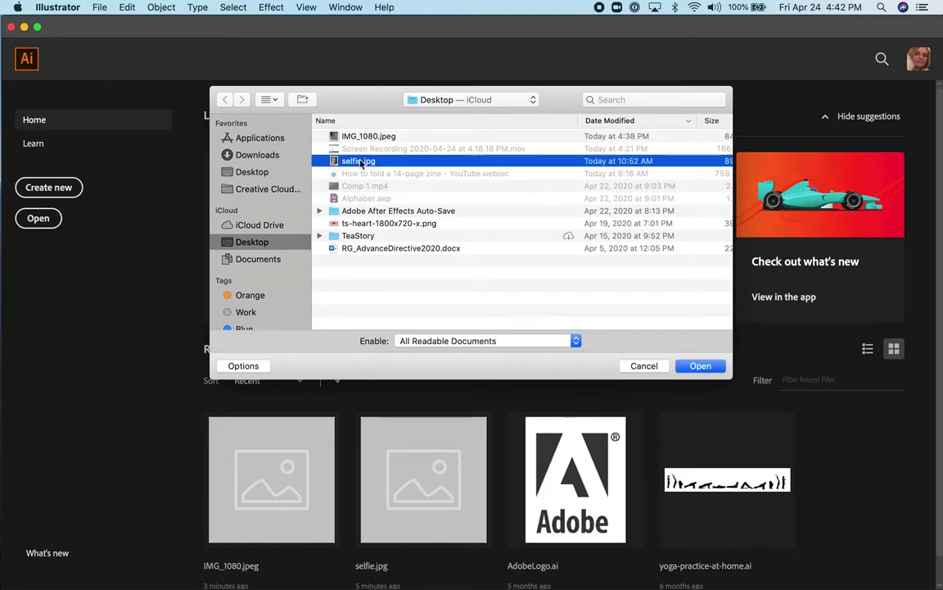
{"action": "left_click", "coordinate": [366, 136]}
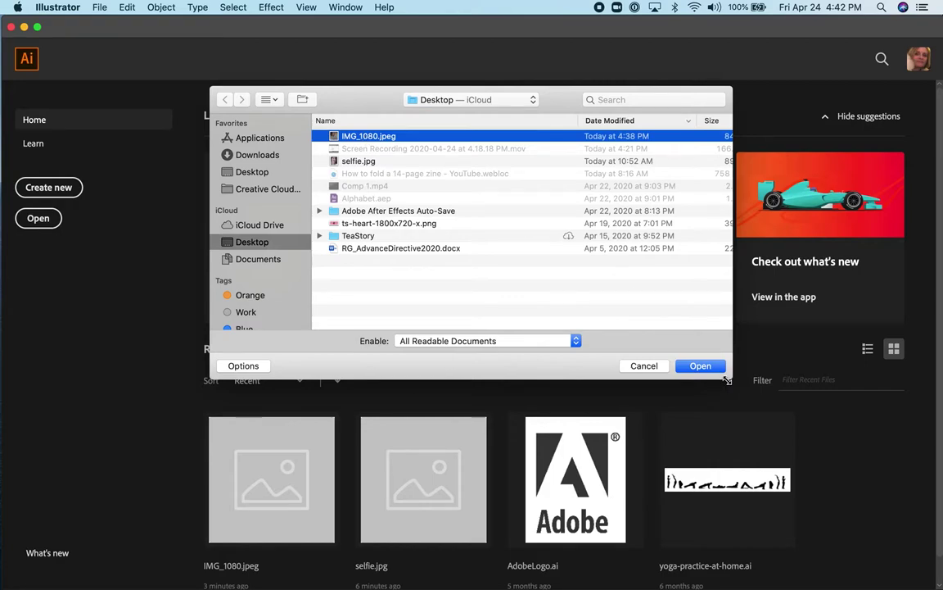
{"action": "left_click", "coordinate": [706, 368]}
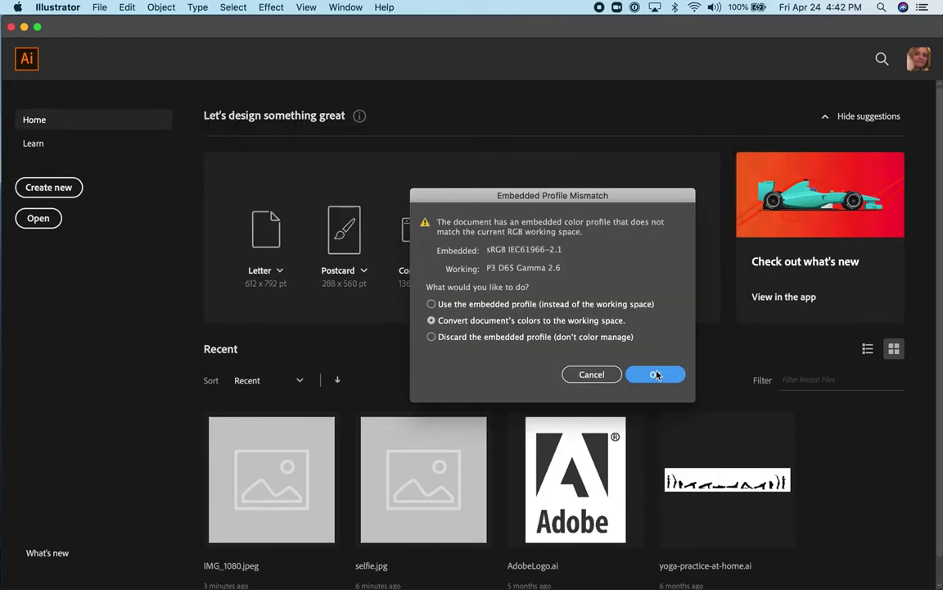
{"action": "left_click", "coordinate": [656, 374]}
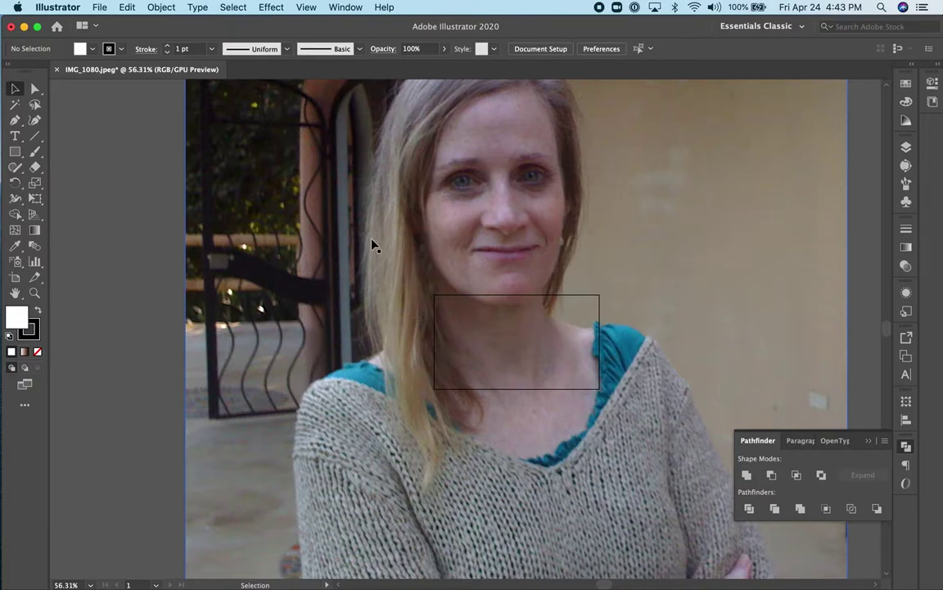
- Zoom out to 33.33% so the whole IMG_1080 photo is visible
{"action": "key", "text": "a"}
{"action": "key", "text": "super+minus"}
{"action": "key", "text": "super+minus"}
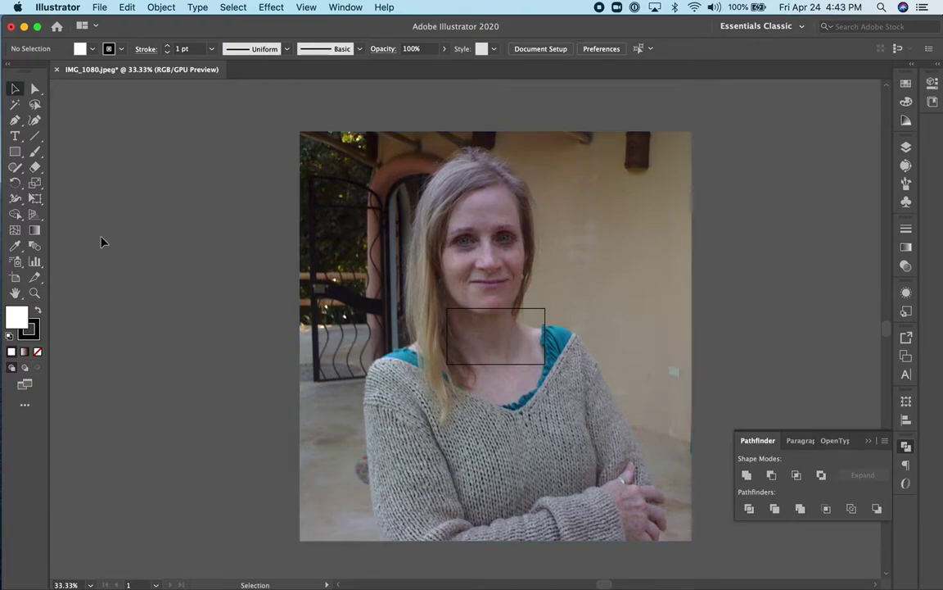
- Stretch Artboard 1's corners to the photo's corners, about 14.01 by 14.68 inches
{"action": "left_click", "coordinate": [16, 279]}
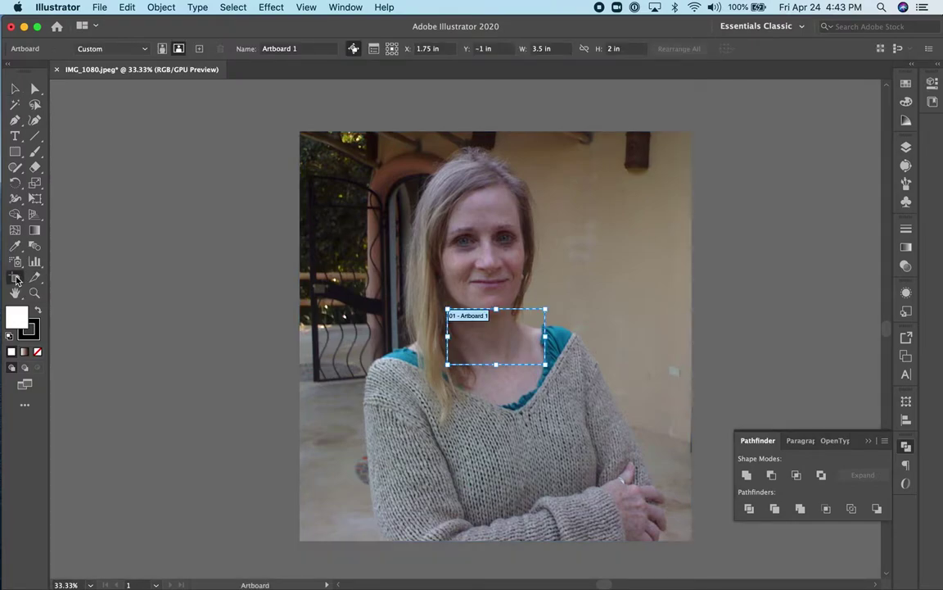
{"action": "left_click_drag", "start_coordinate": [448, 310], "coordinate": [299, 130]}
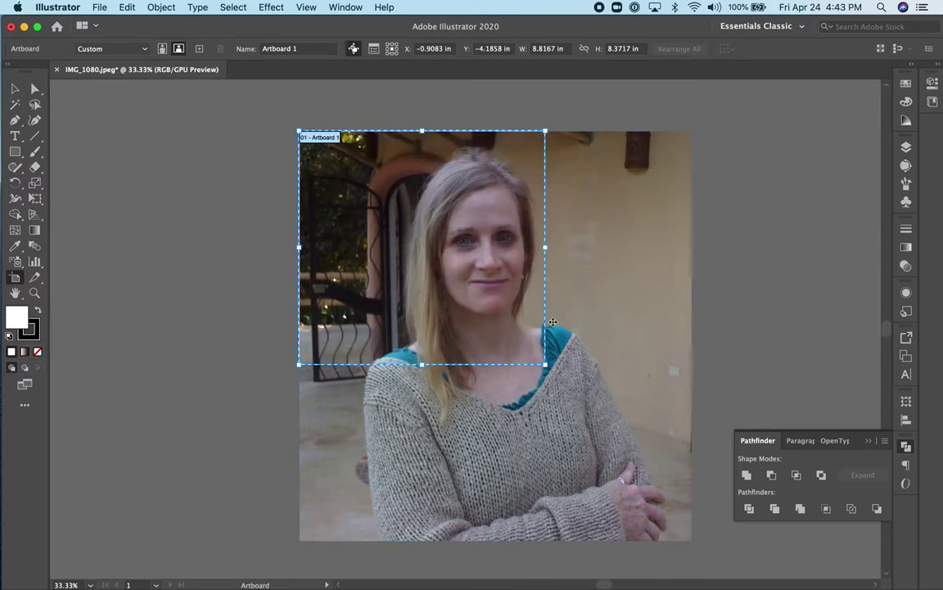
{"action": "left_click_drag", "start_coordinate": [545, 365], "coordinate": [690, 541]}
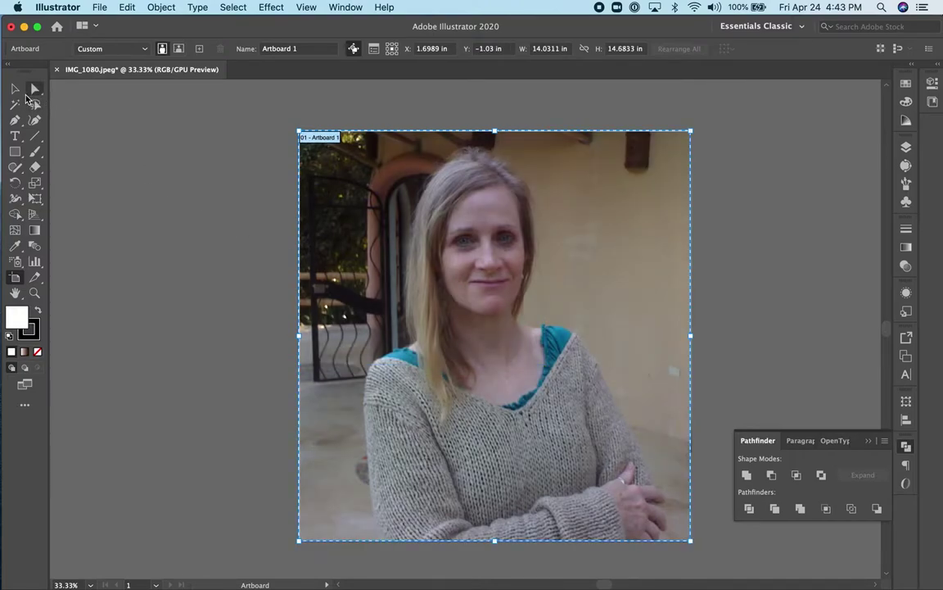
{"action": "left_click", "coordinate": [14, 90]}
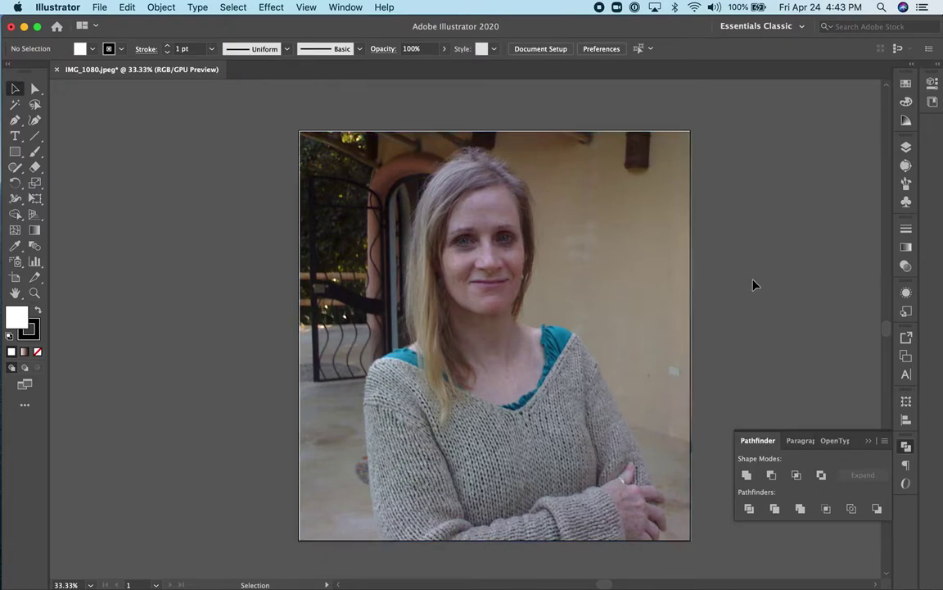
{"action": "left_click", "coordinate": [367, 191]}
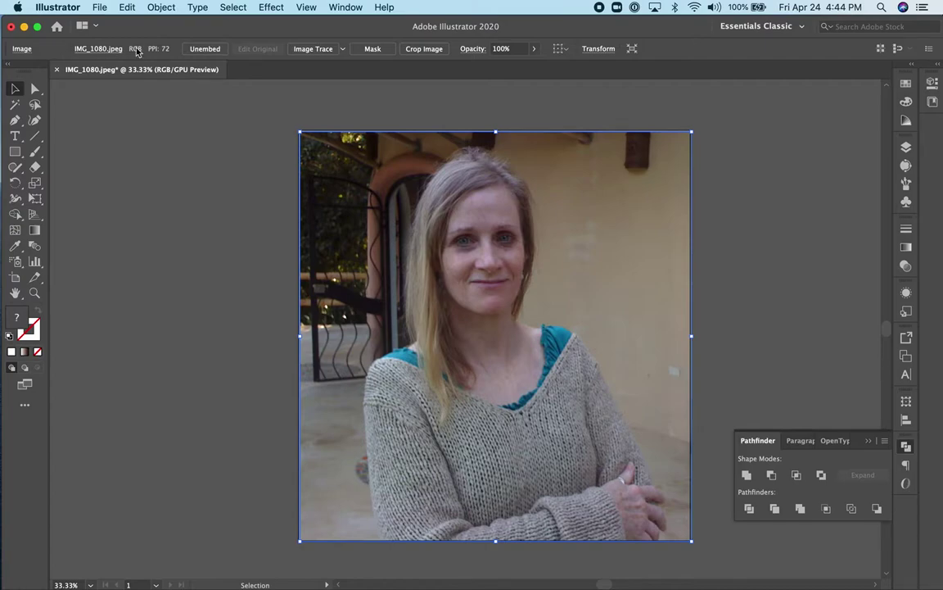
{"action": "left_click", "coordinate": [344, 50]}
{"action": "left_click", "coordinate": [344, 51]}
{"action": "left_click", "coordinate": [346, 9]}
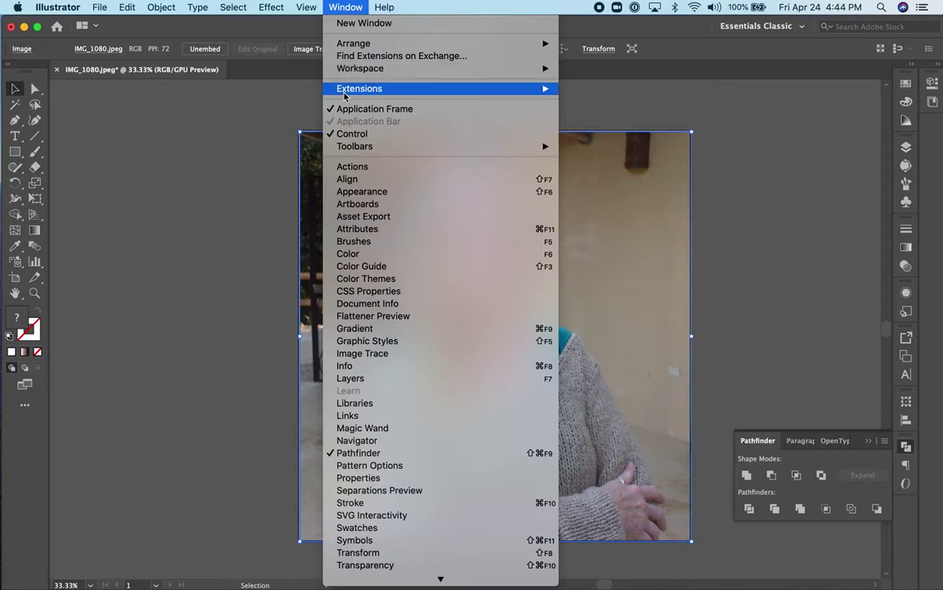
{"action": "left_click", "coordinate": [354, 137]}
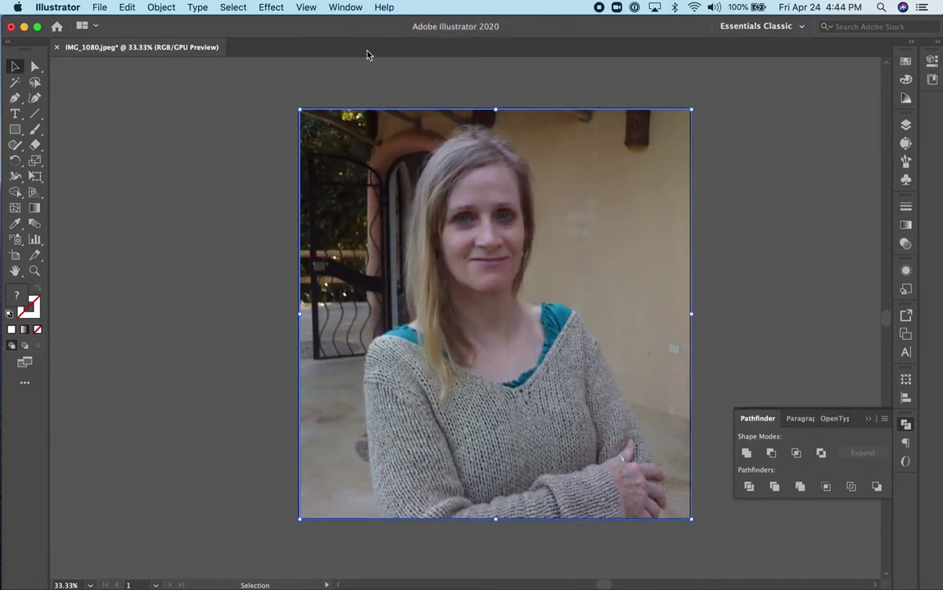
{"action": "left_click", "coordinate": [328, 7]}
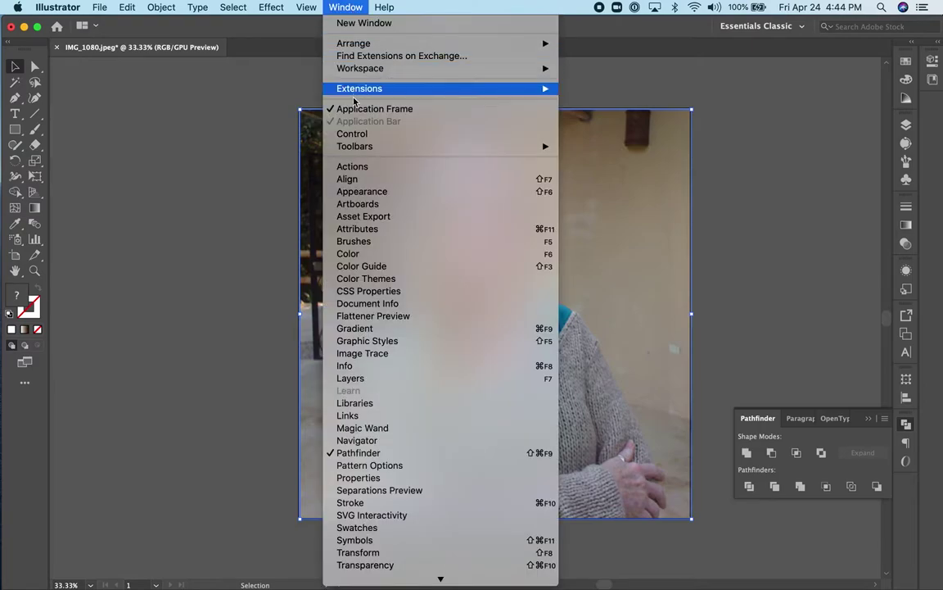
{"action": "left_click", "coordinate": [354, 135]}
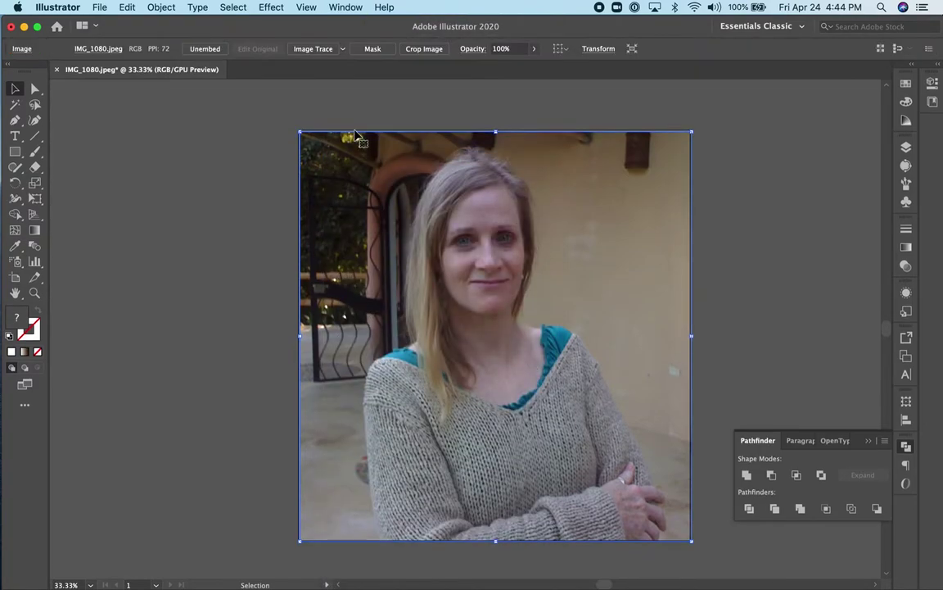
{"action": "left_click", "coordinate": [227, 213]}
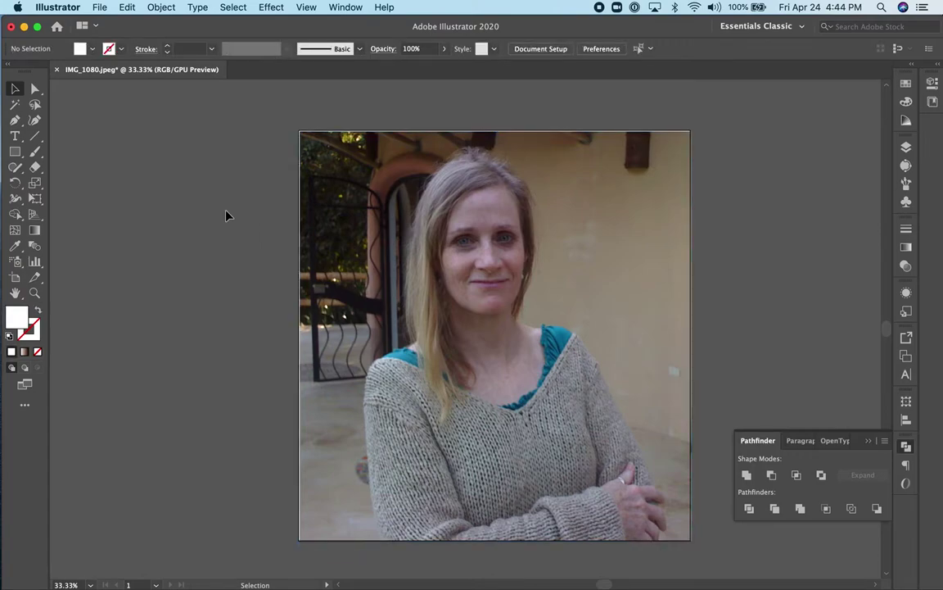
{"action": "left_click", "coordinate": [388, 199]}
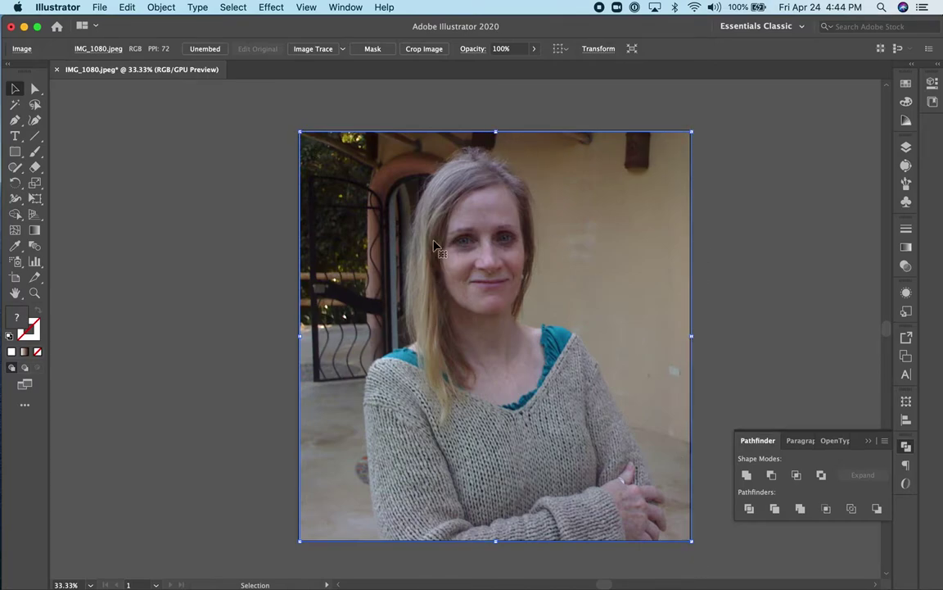
- Image-trace the IMG_1080 photo with the 3 Colors preset
{"action": "left_click", "coordinate": [344, 50]}
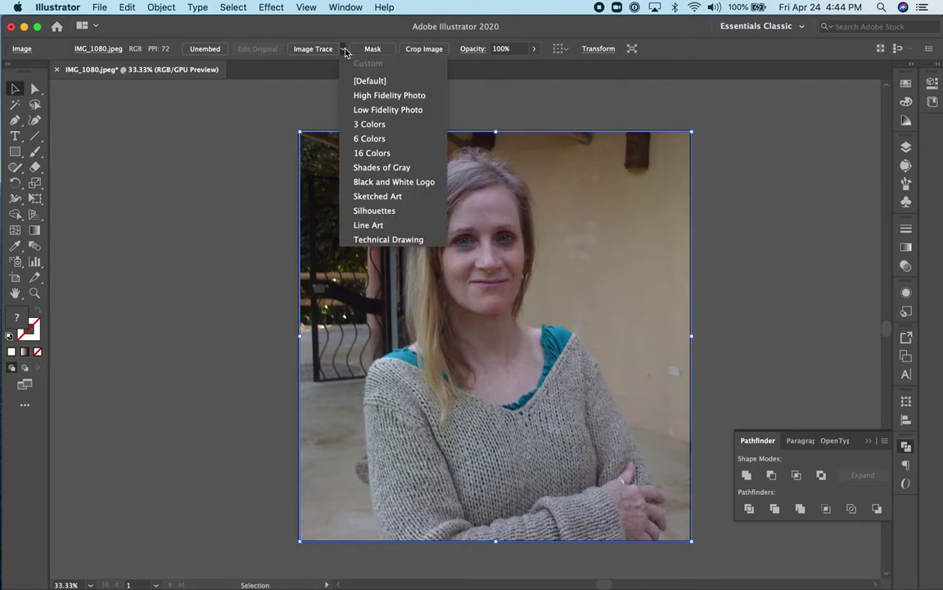
{"action": "left_click", "coordinate": [370, 125]}
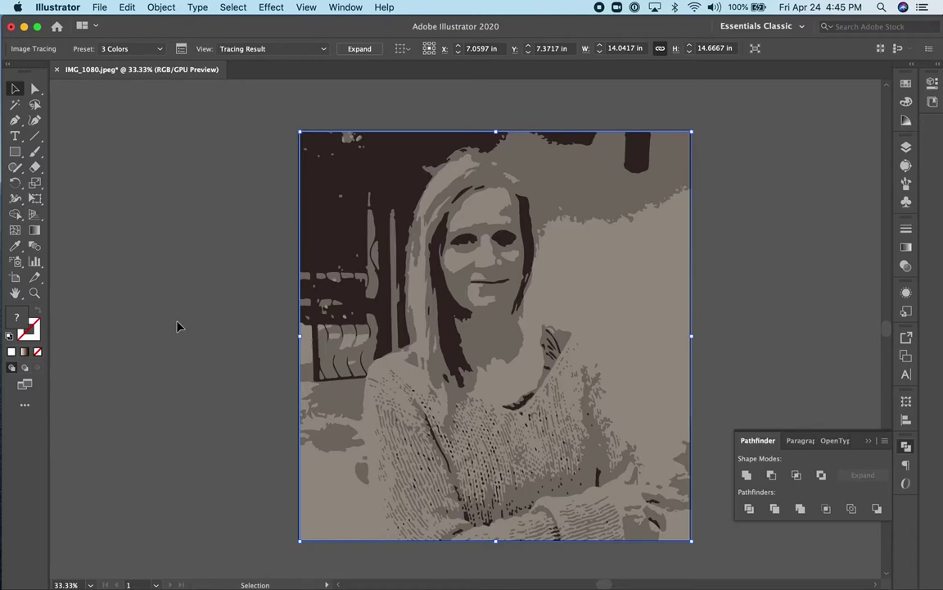
{"action": "left_click", "coordinate": [123, 7]}
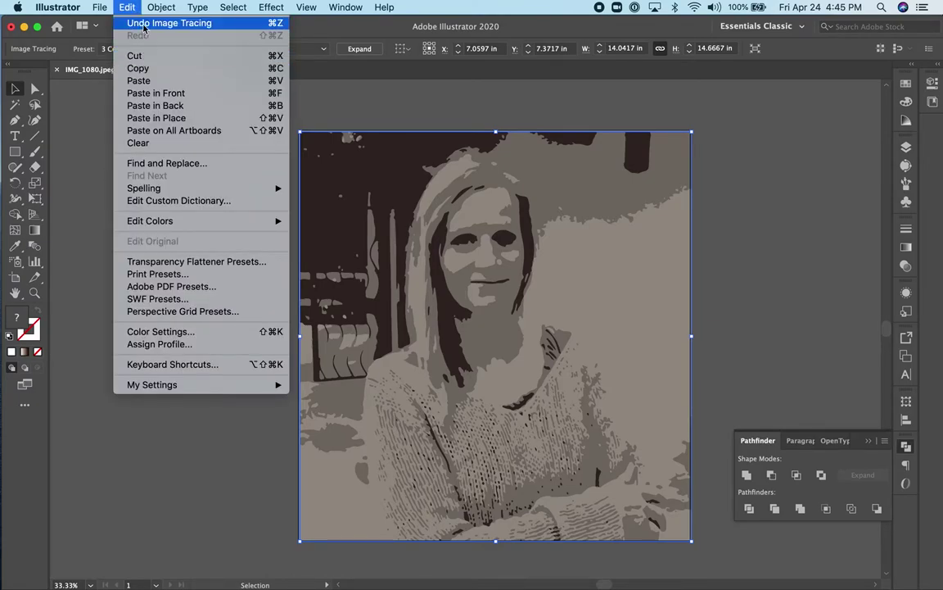
- Undo the 3 Colors trace and retrace the photo with the 6 Colors preset
{"action": "left_click", "coordinate": [144, 25]}
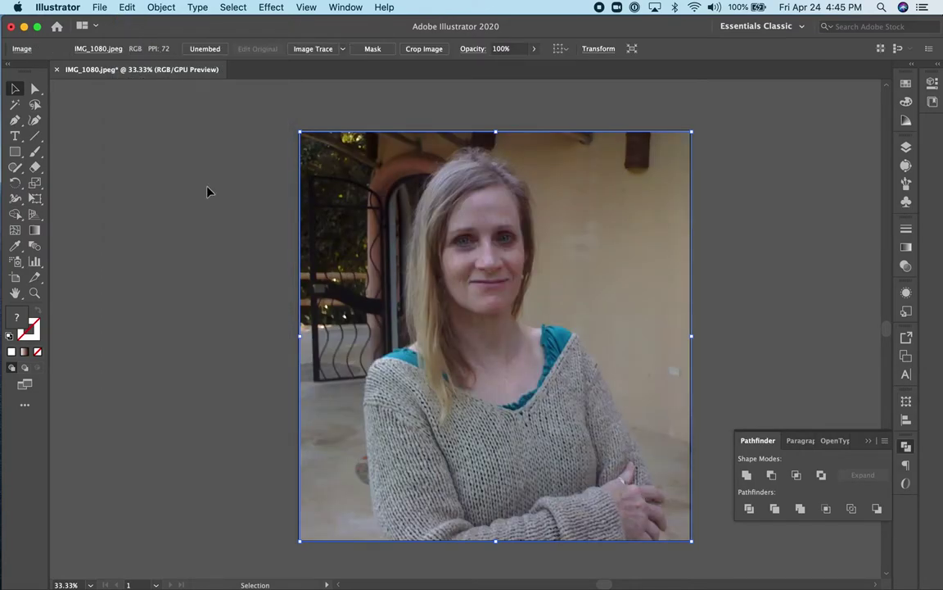
{"action": "left_click", "coordinate": [343, 48]}
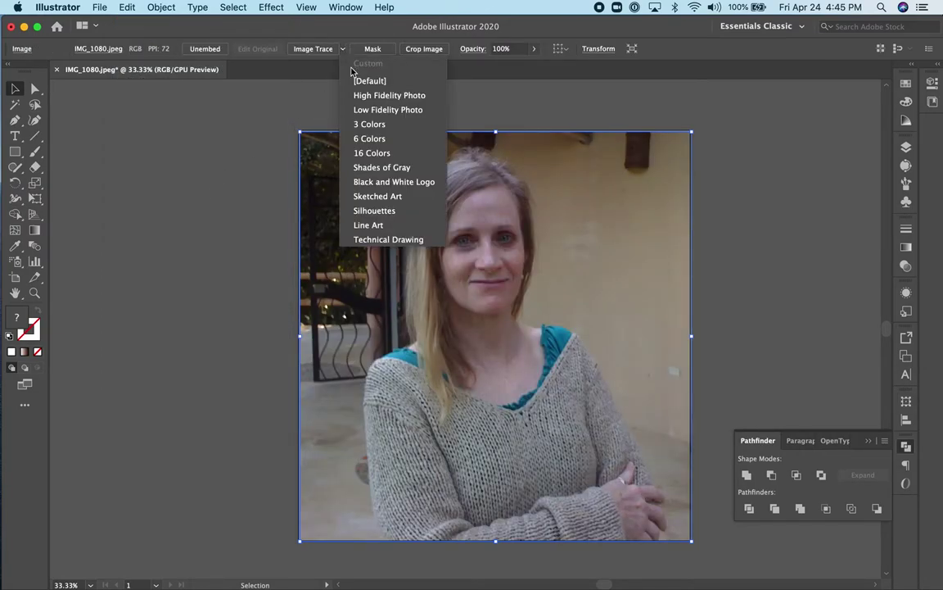
{"action": "left_click", "coordinate": [368, 140]}
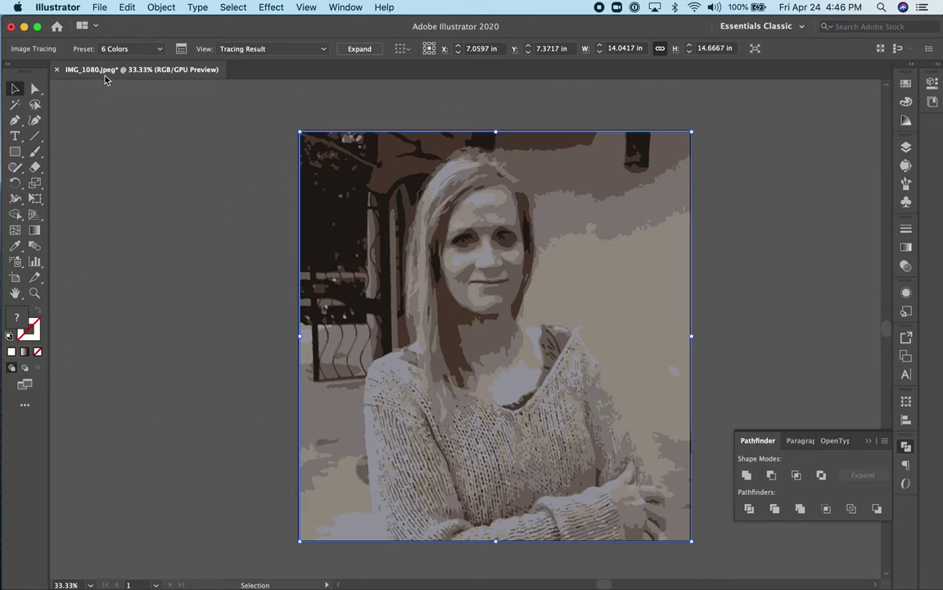
{"action": "left_click", "coordinate": [99, 7]}
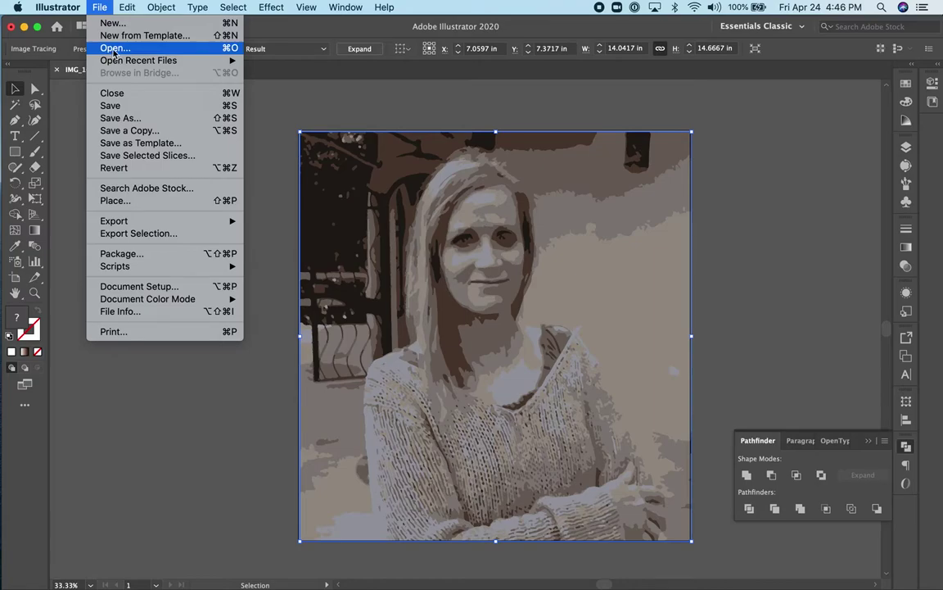
- Open selfie.jpg with colours converted to the working space, then zoom out to see it whole
{"action": "left_click", "coordinate": [115, 47]}
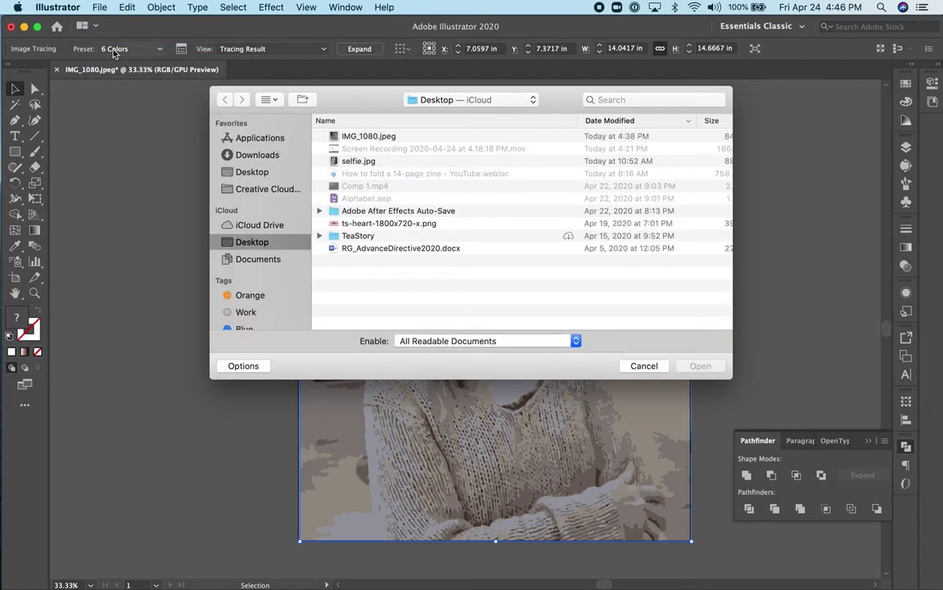
{"action": "left_click", "coordinate": [362, 161]}
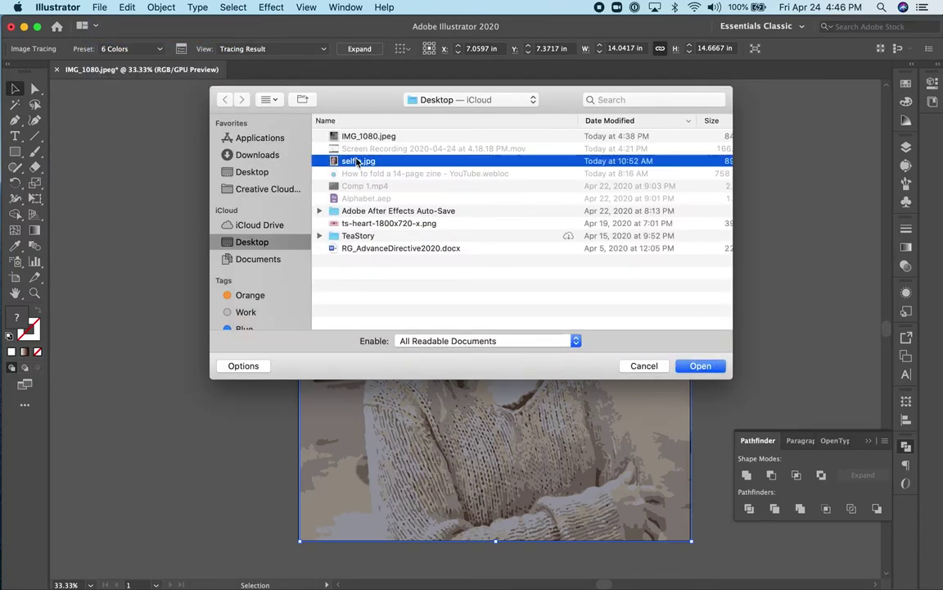
{"action": "left_click", "coordinate": [700, 366]}
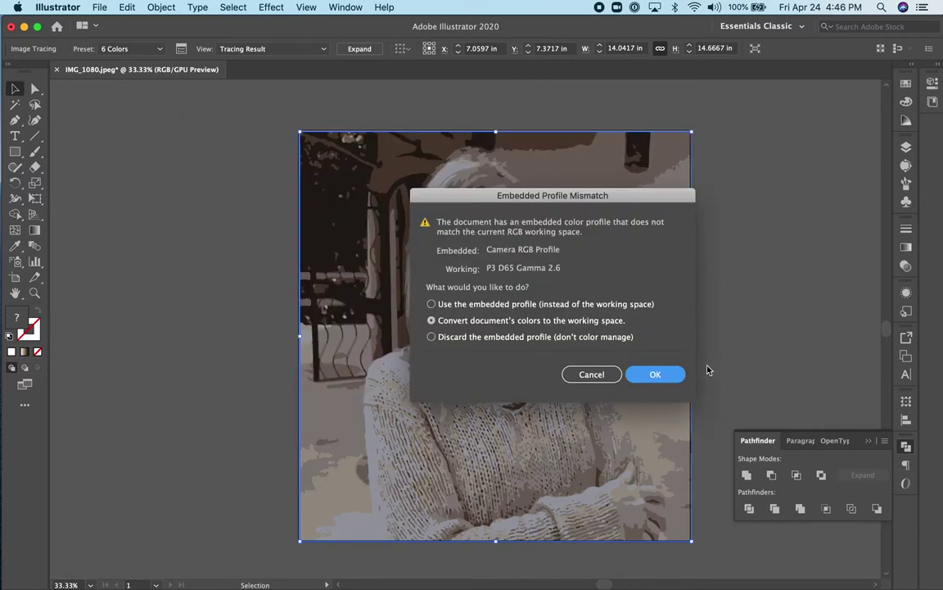
{"action": "left_click", "coordinate": [668, 377]}
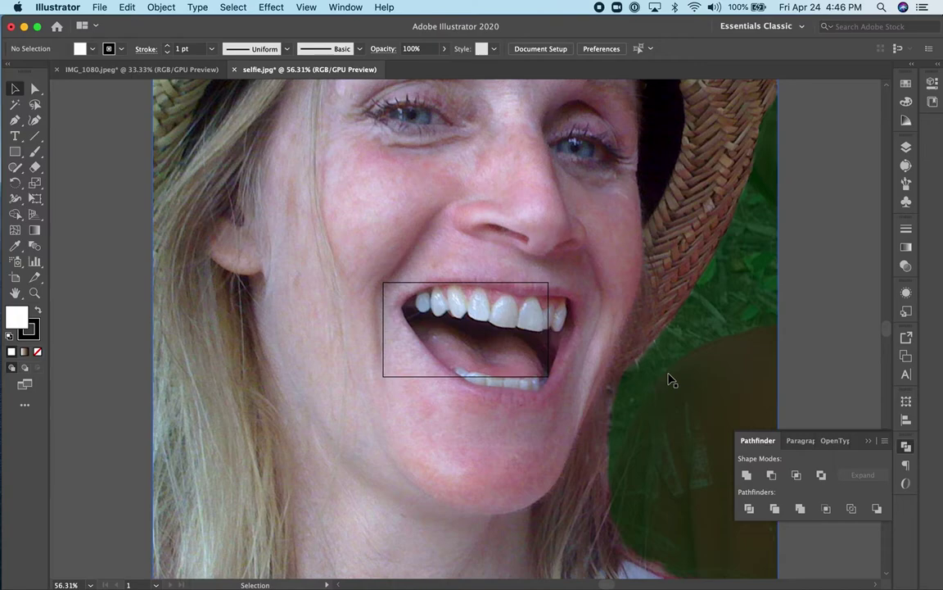
{"action": "key", "text": "a"}
{"action": "key", "text": "super+minus"}
{"action": "key", "text": "super+minus"}
{"action": "key", "text": "super+minus"}
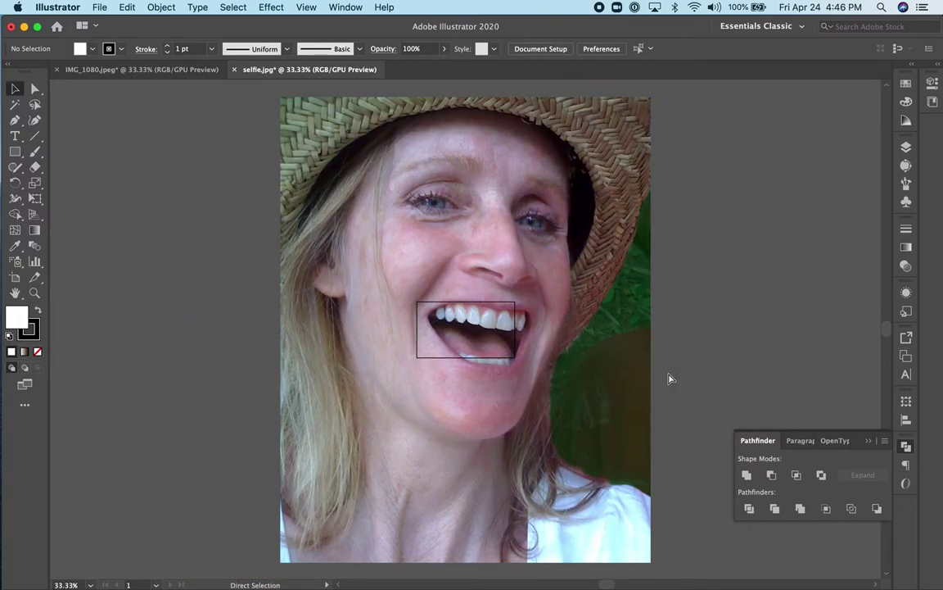
- Stretch the selfie's artboard to the photo's corners, about 13.26 by 16.65 inches
{"action": "left_click", "coordinate": [15, 277]}
{"action": "left_click_drag", "start_coordinate": [429, 310], "coordinate": [327, 155]}
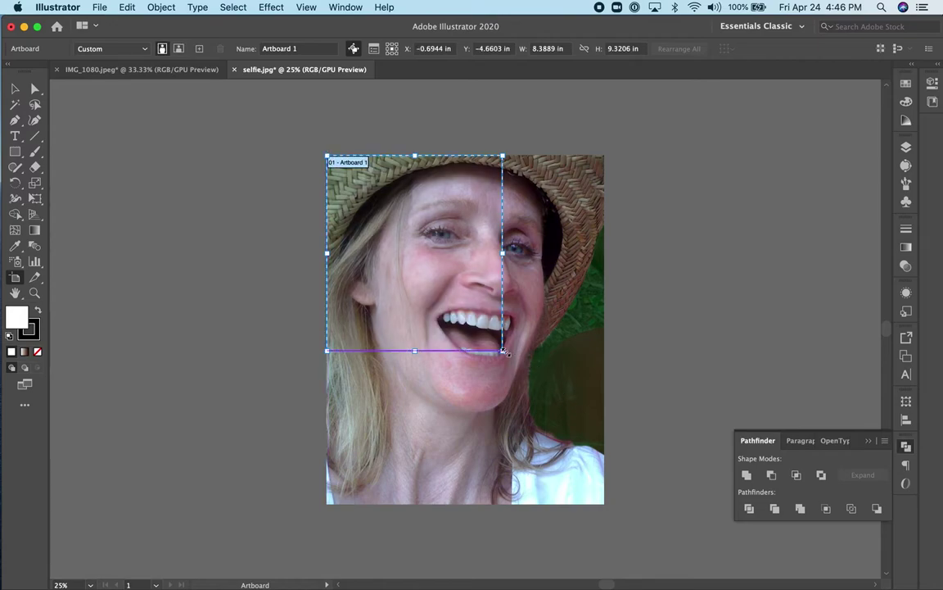
{"action": "left_click_drag", "start_coordinate": [503, 351], "coordinate": [606, 505]}
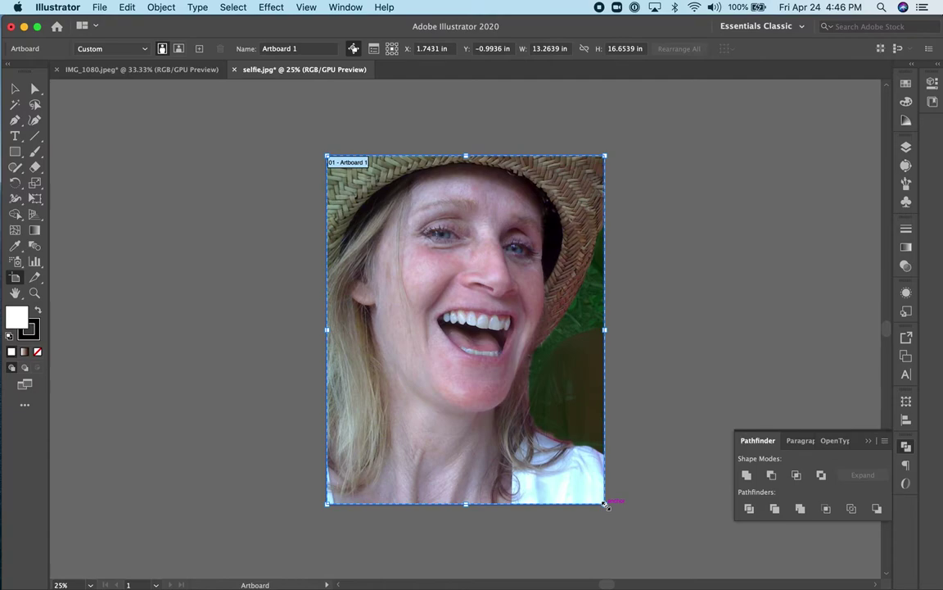
{"action": "left_click", "coordinate": [14, 89]}
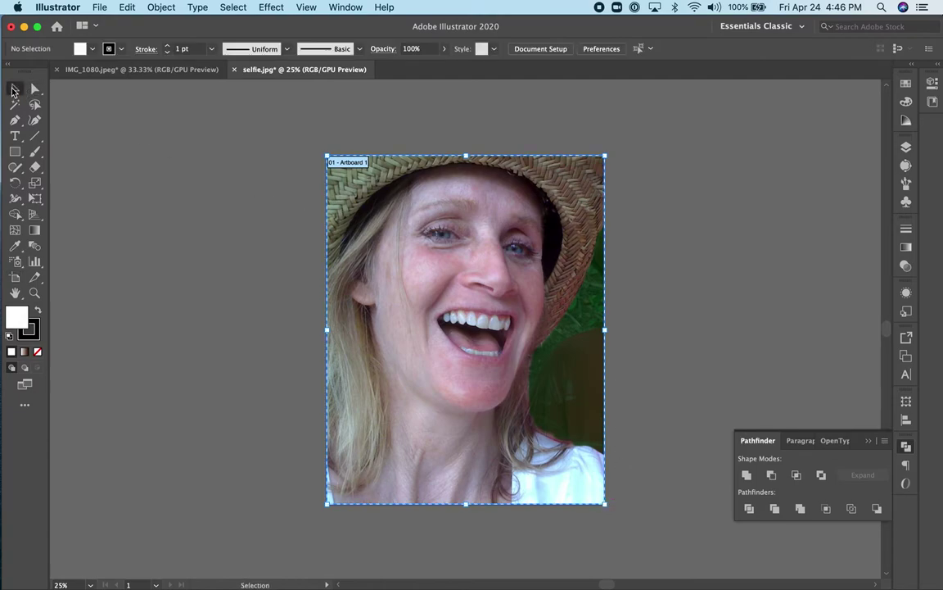
{"action": "left_click", "coordinate": [419, 212]}
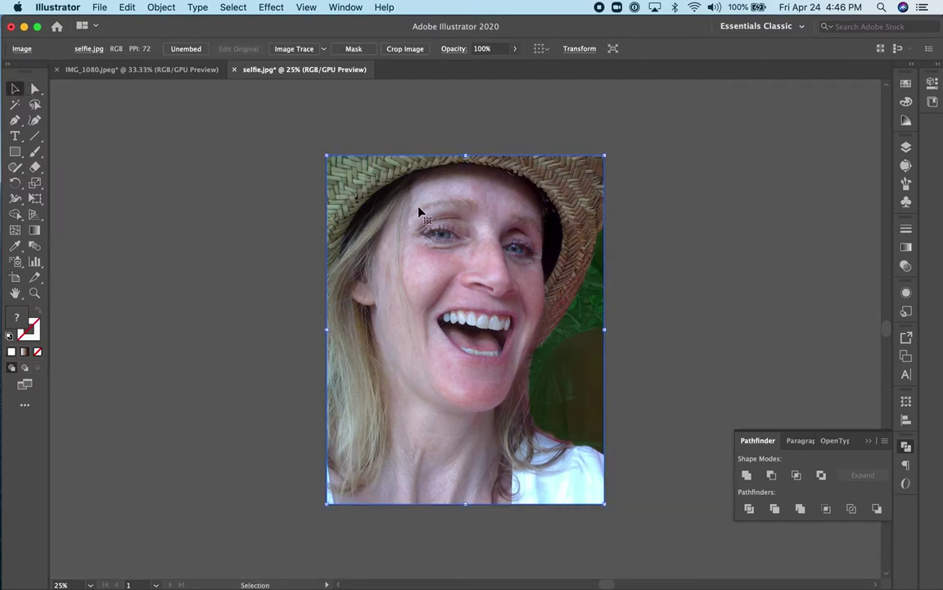
- Apply the 3 Colors trace preset to the selfie, then undo it
{"action": "left_click", "coordinate": [324, 49]}
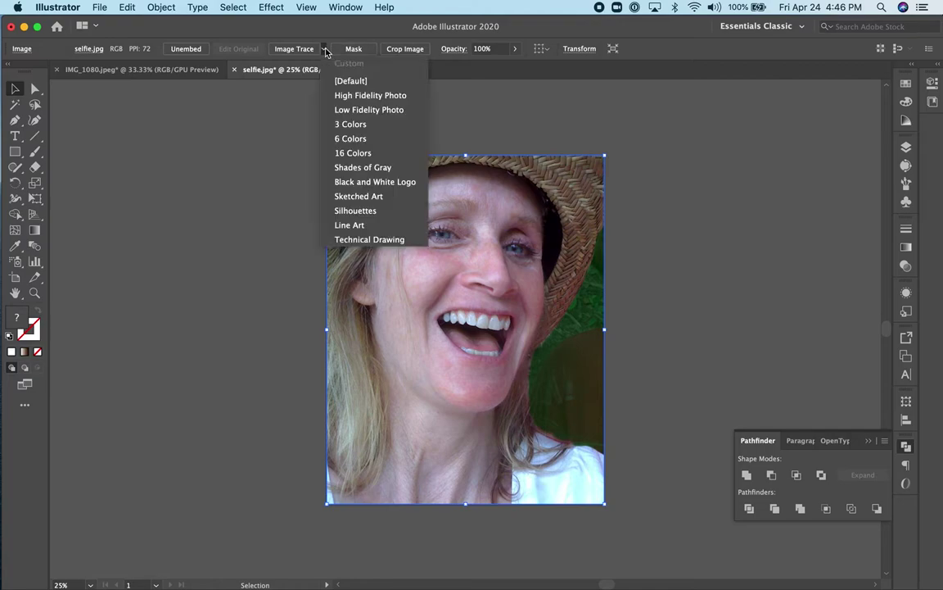
{"action": "left_click", "coordinate": [349, 124]}
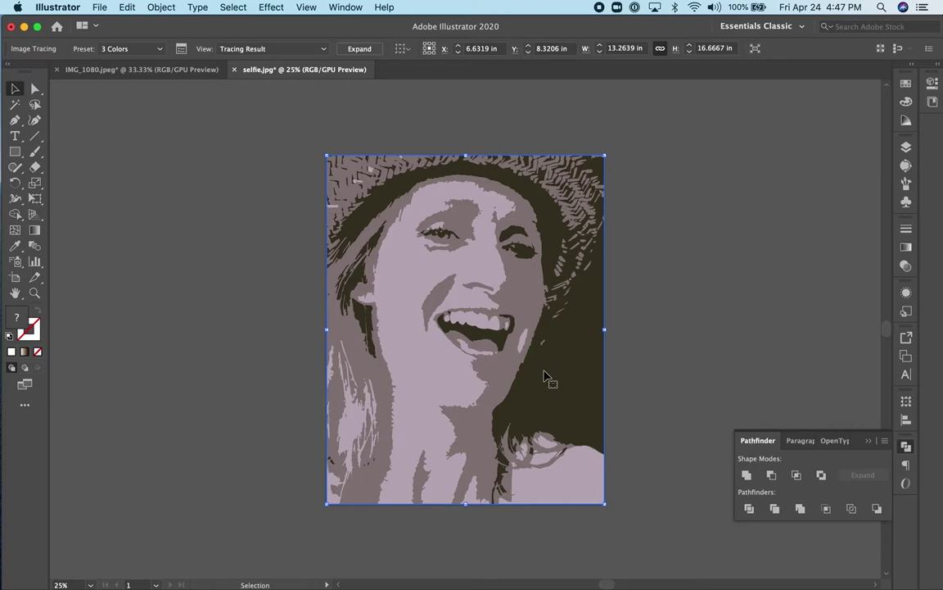
{"action": "key", "text": "super+z"}
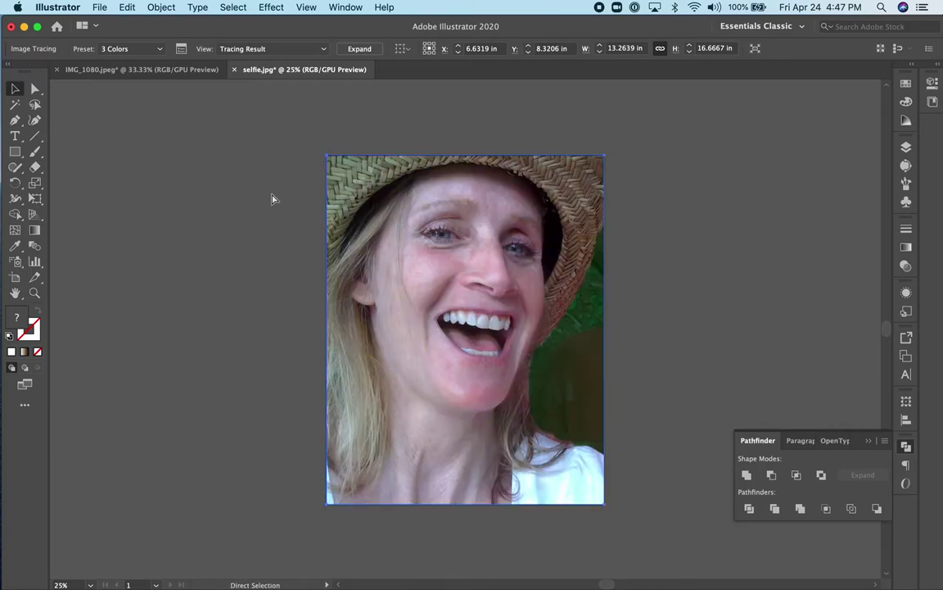
- Trace the selfie with the 6 Colors preset and expand the tracing
{"action": "left_click", "coordinate": [323, 48]}
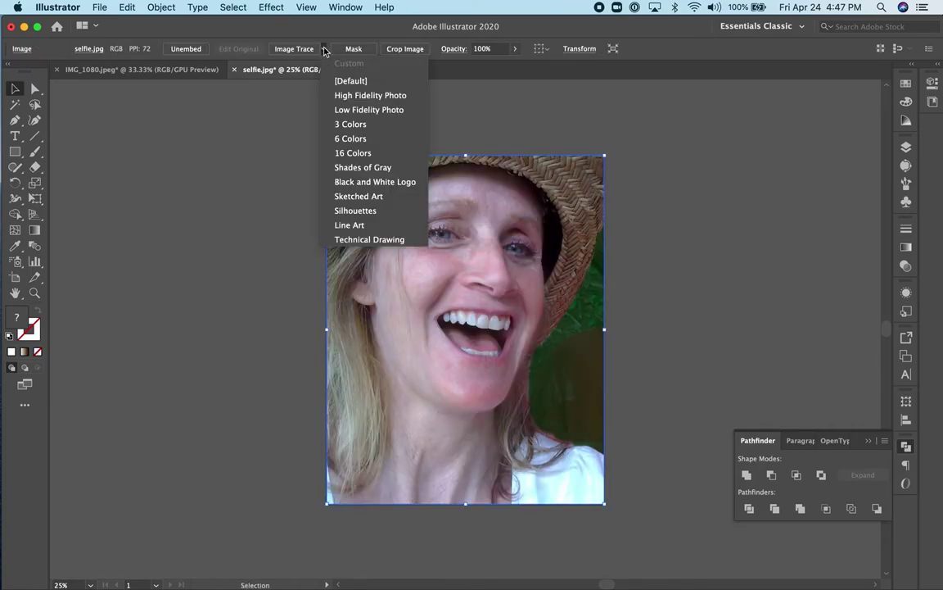
{"action": "left_click", "coordinate": [350, 139]}
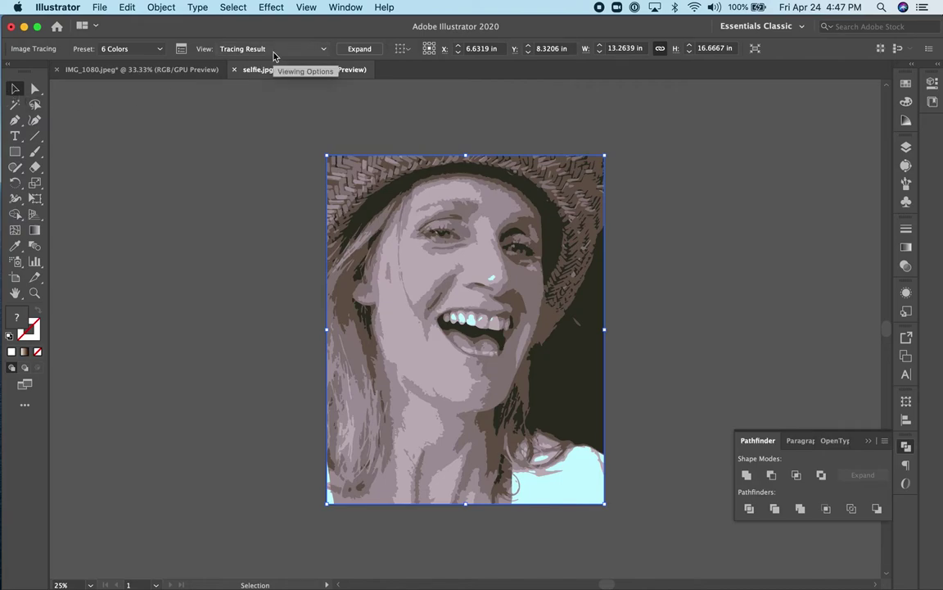
{"action": "left_click", "coordinate": [360, 49]}
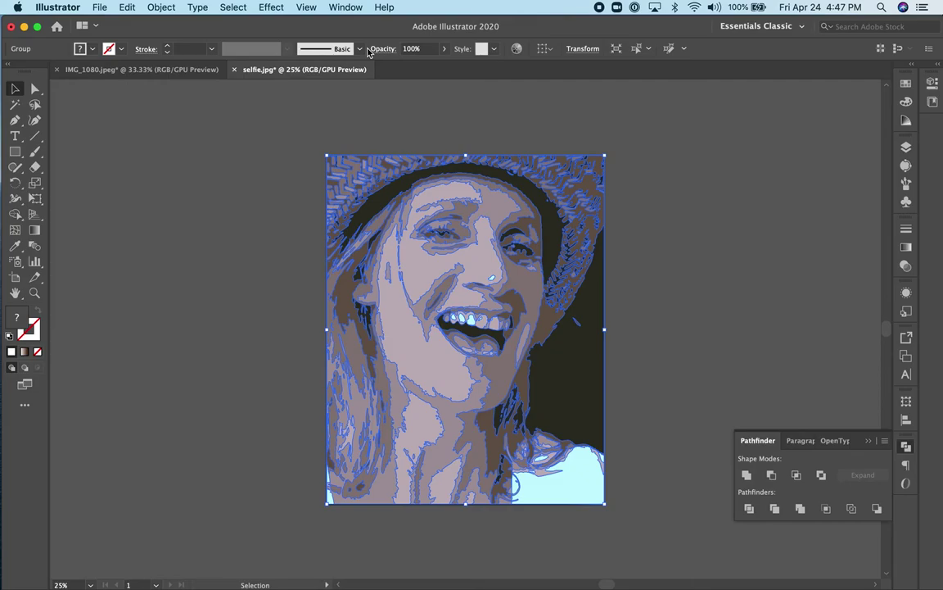
- With Direct Selection, deselect everything and pick out the light face region path
{"action": "left_click", "coordinate": [35, 89]}
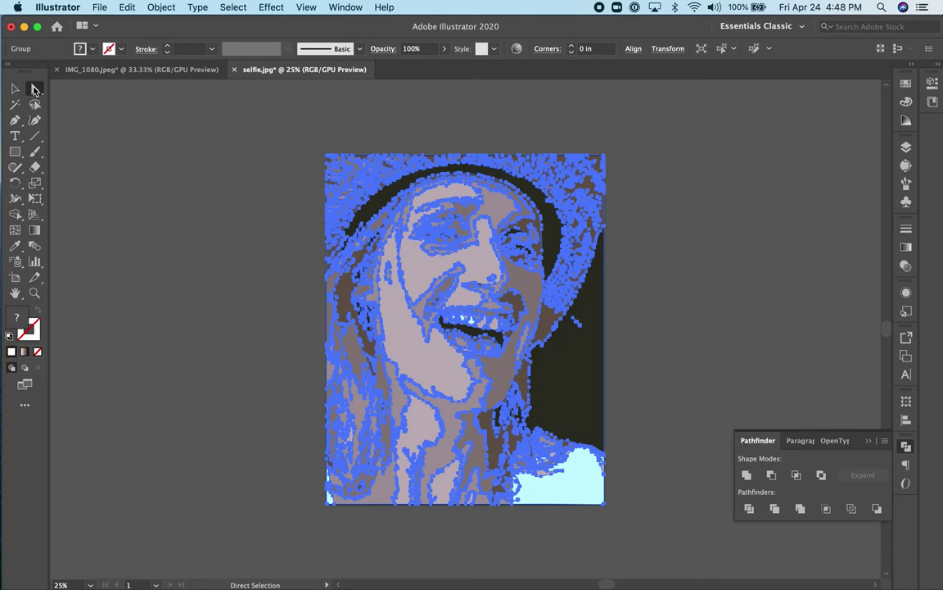
{"action": "left_click", "coordinate": [270, 247]}
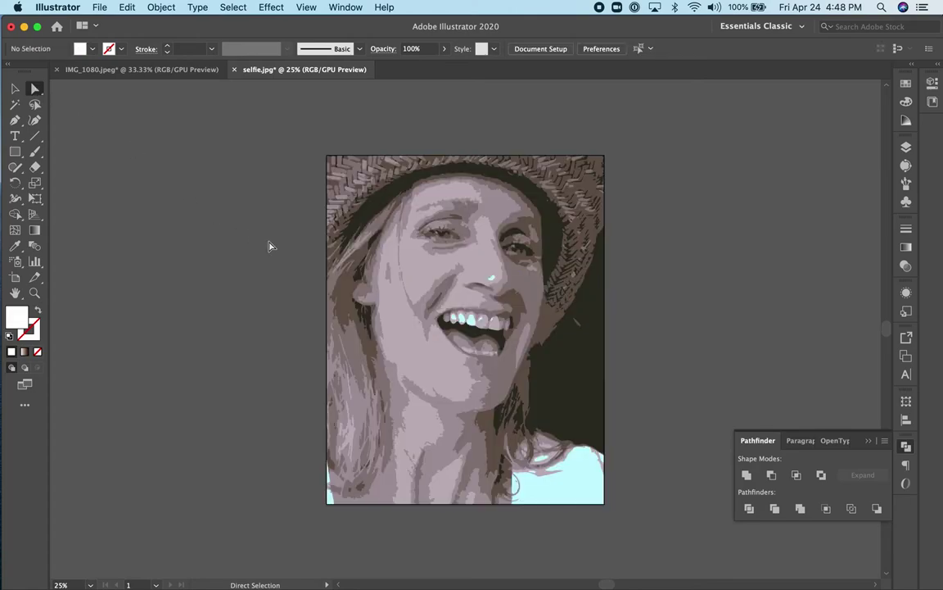
{"action": "left_click", "coordinate": [430, 273]}
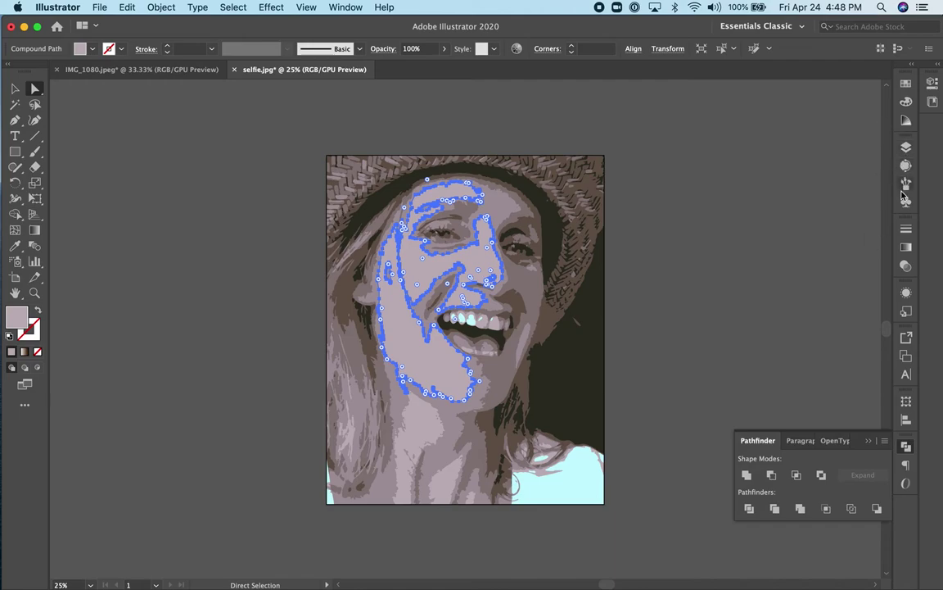
- Trial-recolour the face purple-blue and the cheek/neck shadow purple, then undo both recolours and the Expand
{"action": "left_click", "coordinate": [907, 84]}
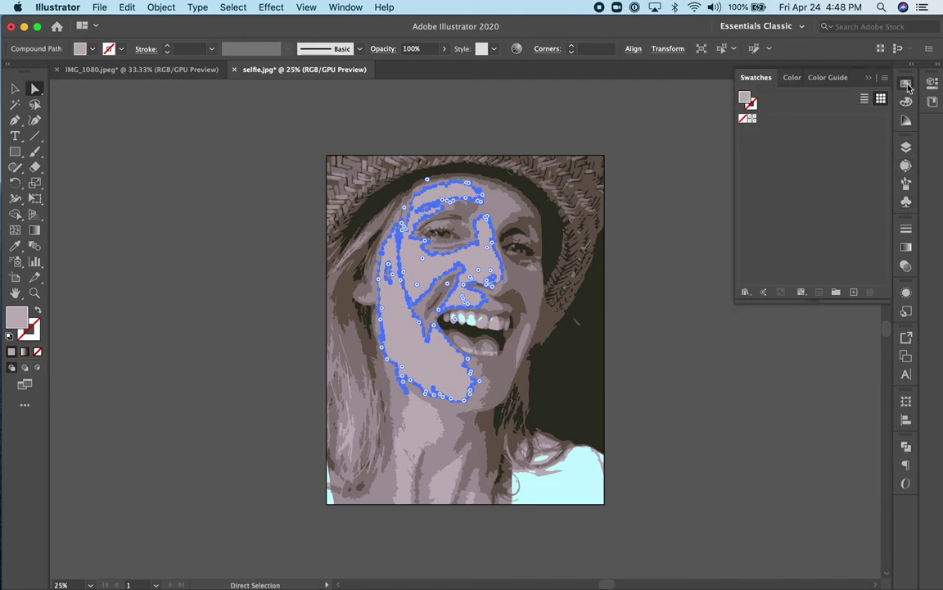
{"action": "left_click", "coordinate": [907, 101]}
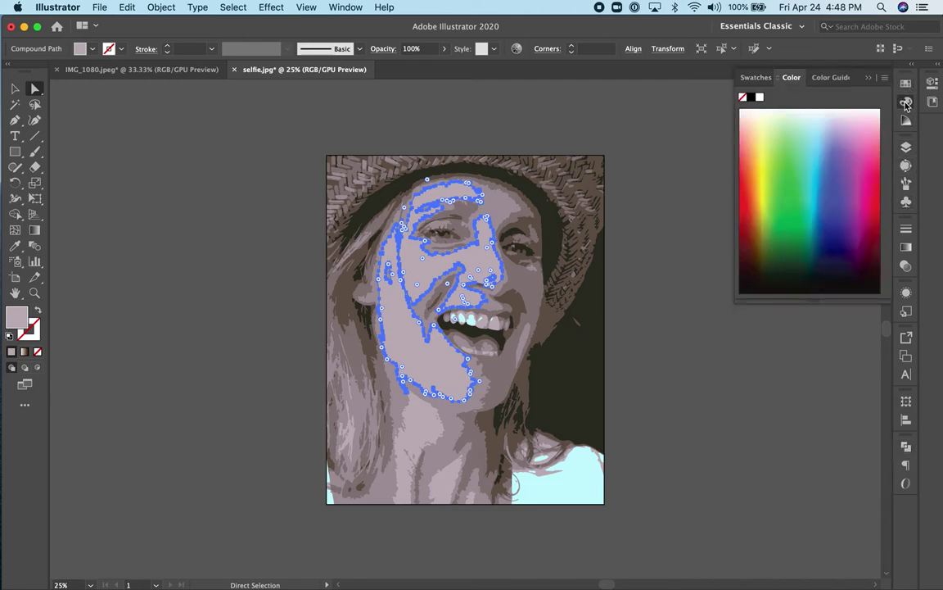
{"action": "left_click", "coordinate": [844, 180]}
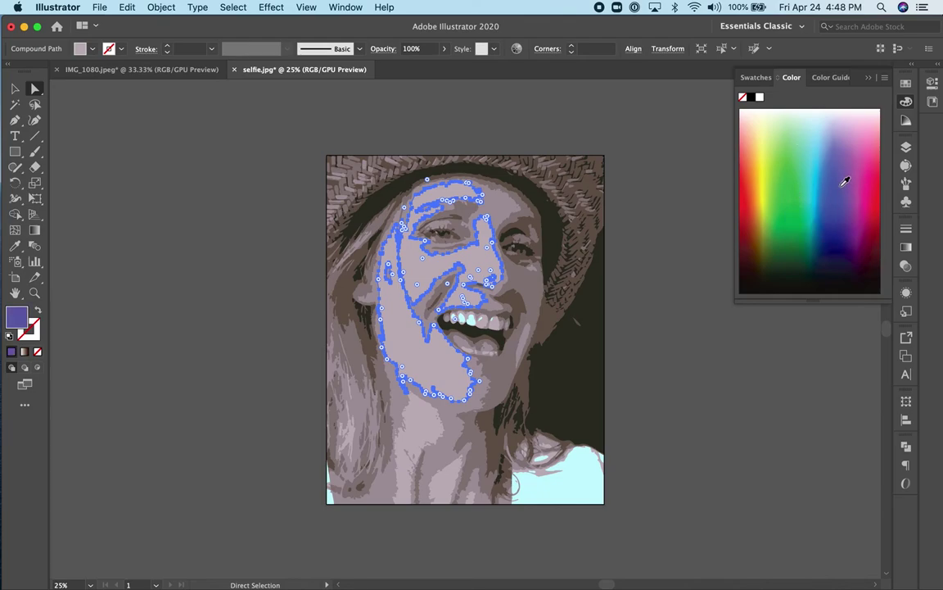
{"action": "left_click", "coordinate": [149, 185]}
{"action": "left_click", "coordinate": [477, 246]}
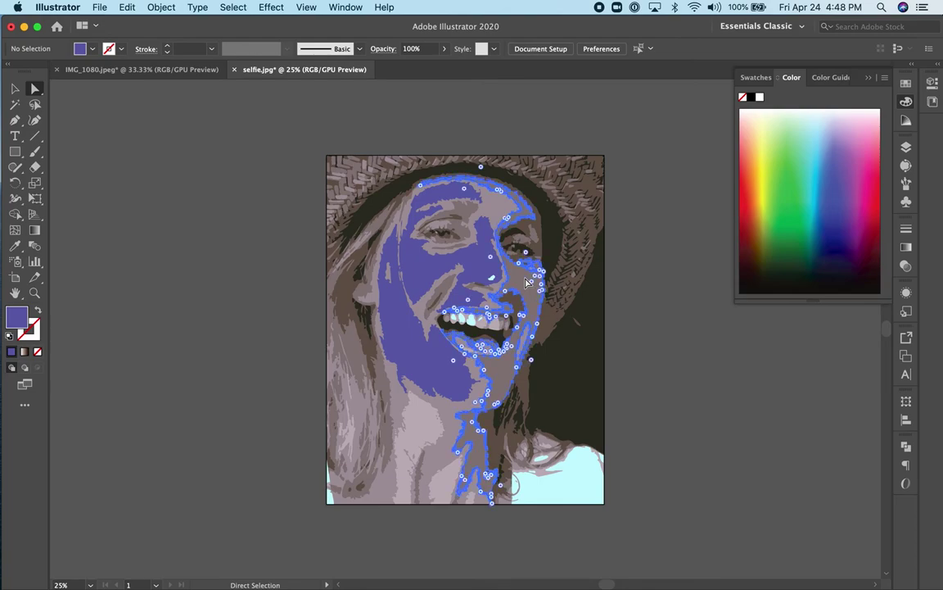
{"action": "left_click", "coordinate": [855, 196]}
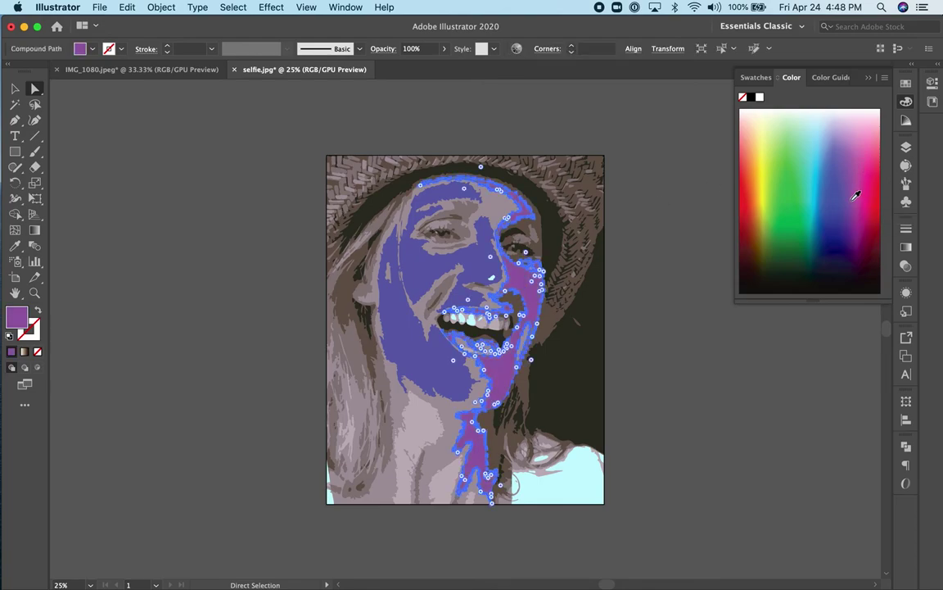
{"action": "left_click", "coordinate": [679, 248]}
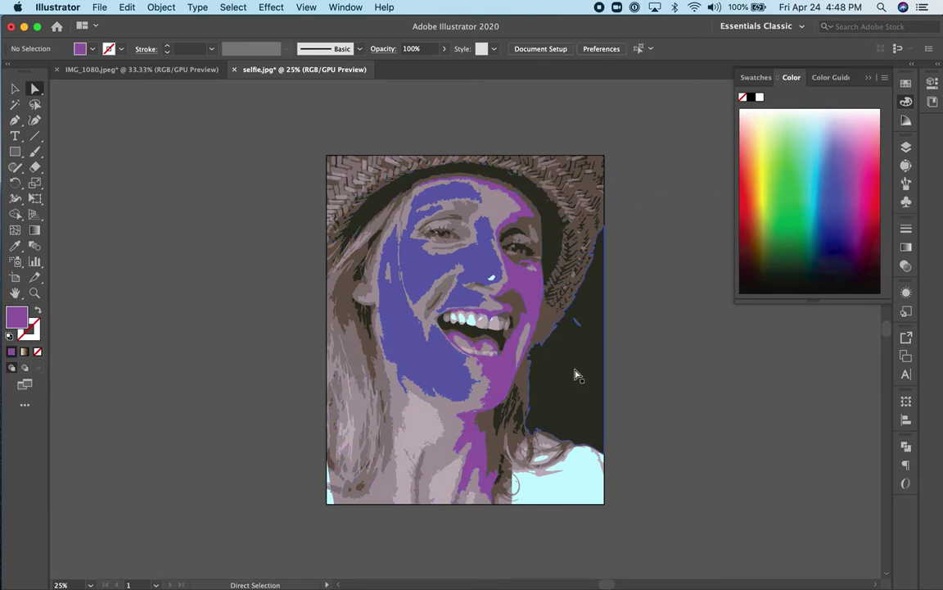
{"action": "key", "text": "ctrl+z"}
{"action": "key", "text": "ctrl+z"}
{"action": "key", "text": "ctrl+z"}
{"action": "key", "text": "ctrl+z"}
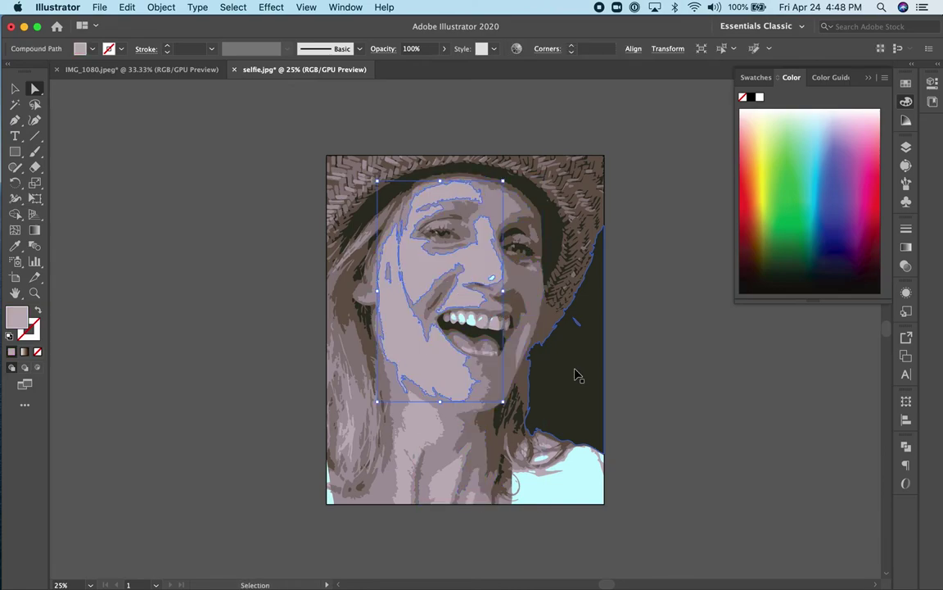
{"action": "key", "text": "ctrl+z"}
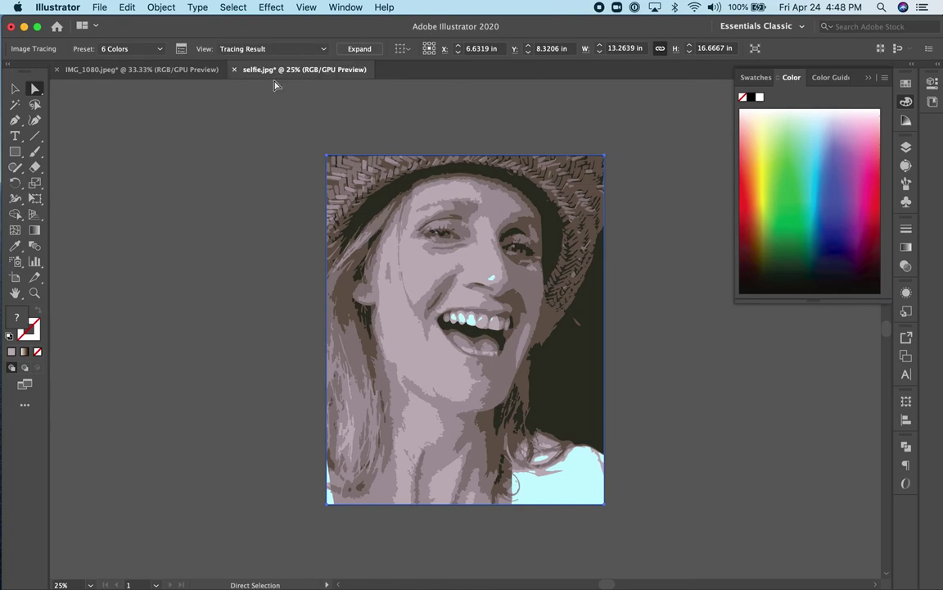
- Undo the six-colour trace and retrace the selfie with the 3 Colors preset
{"action": "key", "text": "super+z"}
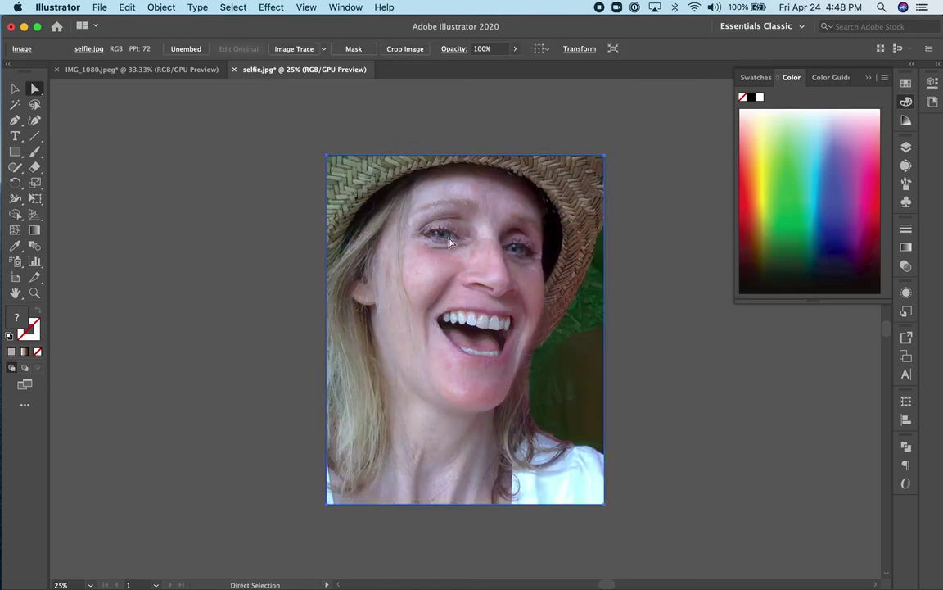
{"action": "left_click", "coordinate": [325, 51]}
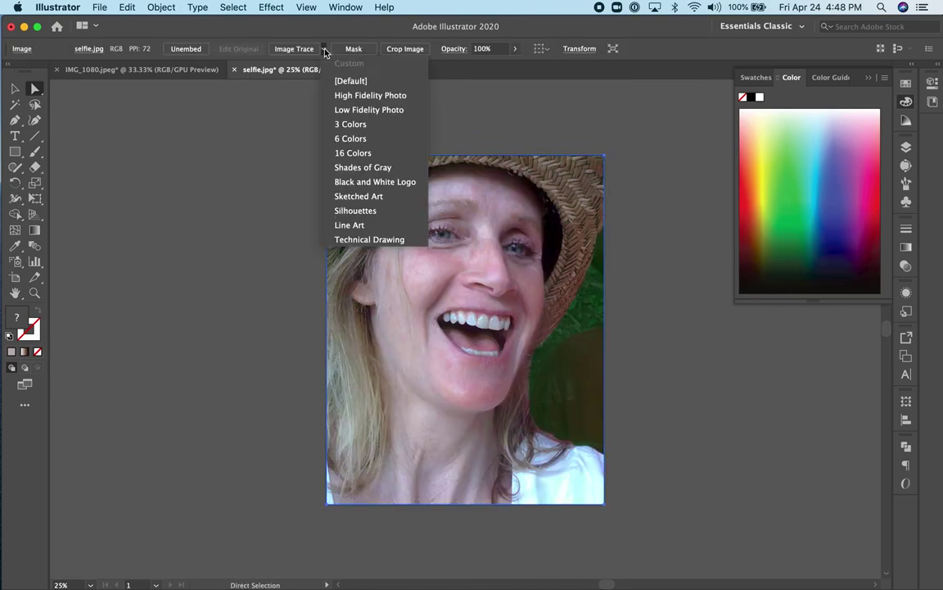
{"action": "left_click", "coordinate": [344, 124]}
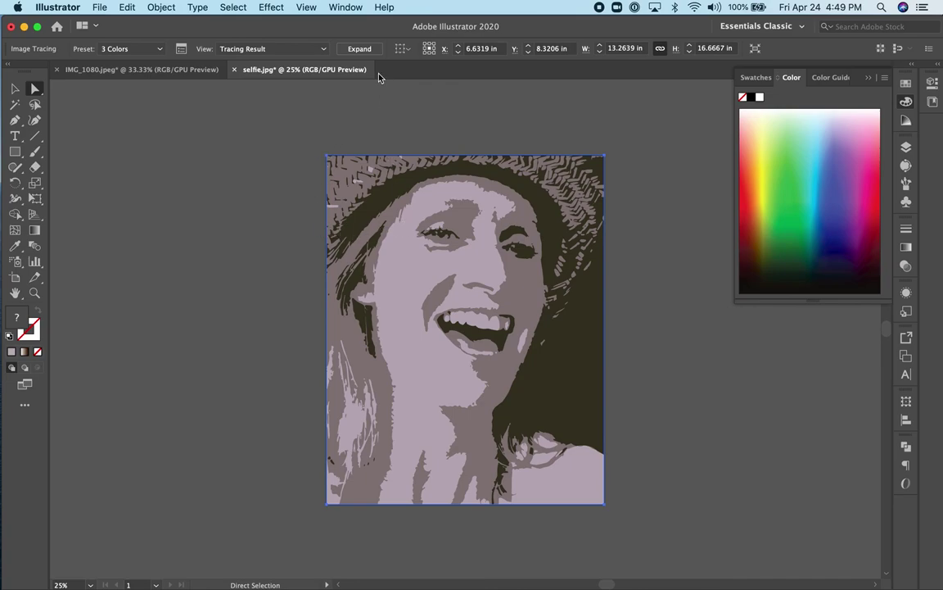
- Expand the three-colour tracing into editable paths and select the light face region
{"action": "left_click", "coordinate": [360, 49]}
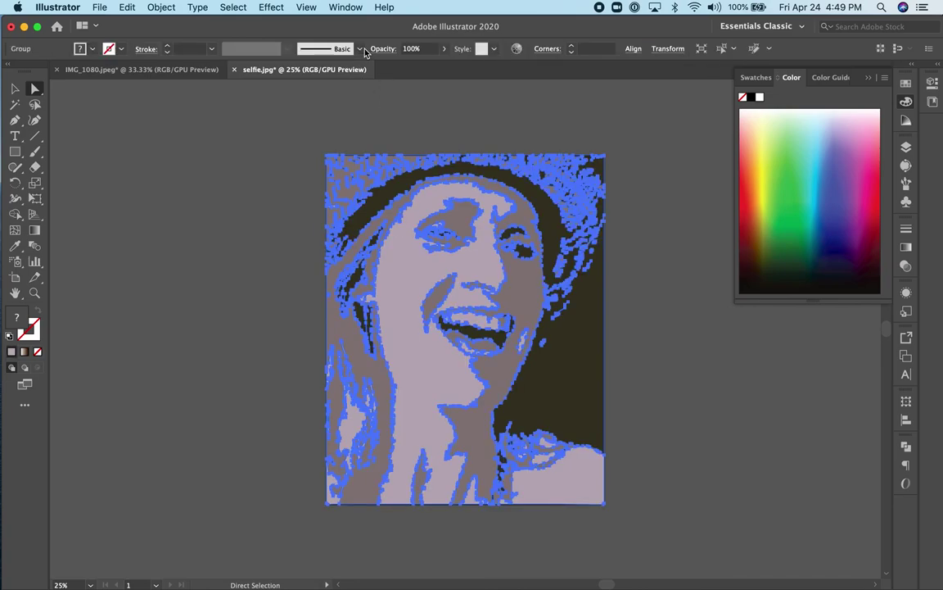
{"action": "left_click", "coordinate": [288, 294]}
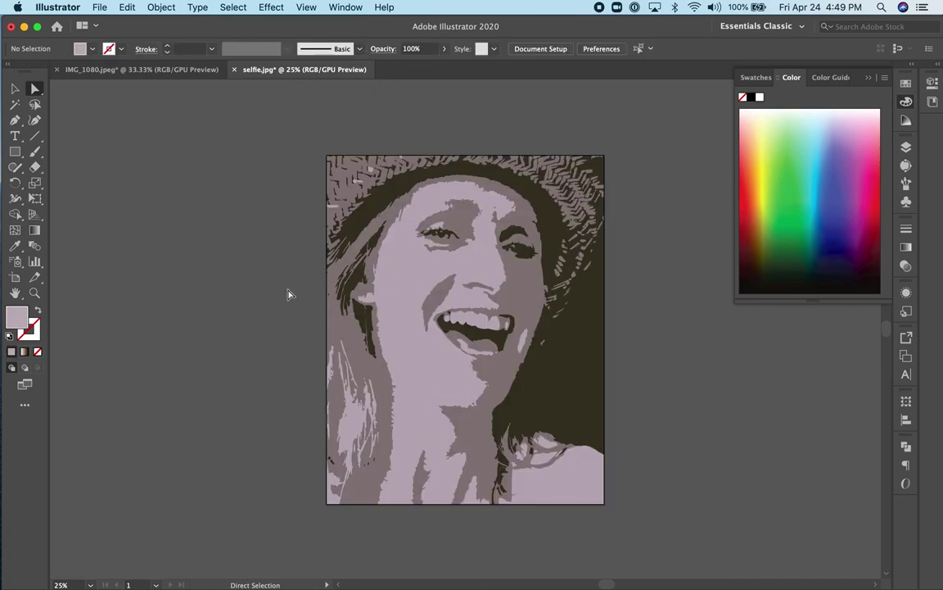
{"action": "left_click", "coordinate": [436, 280]}
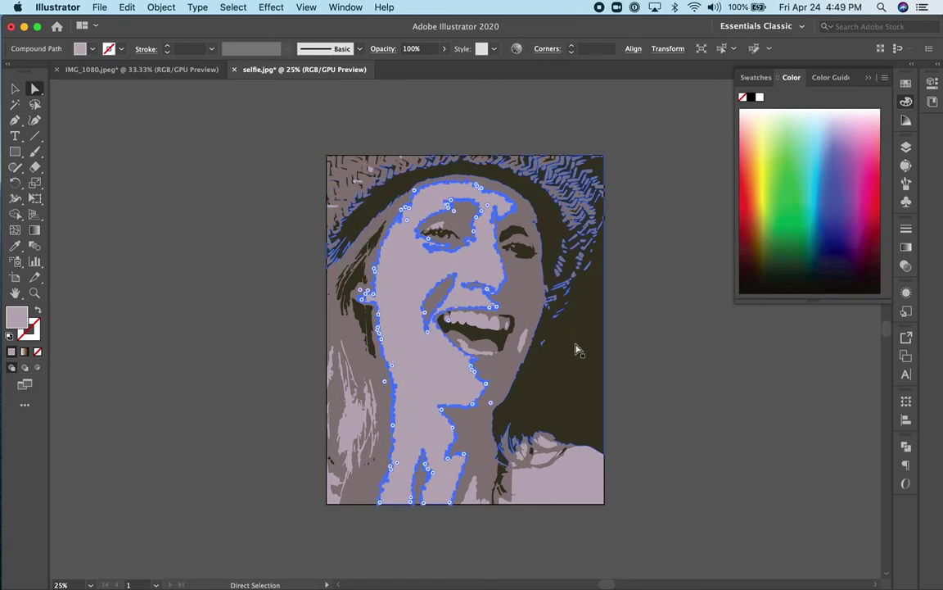